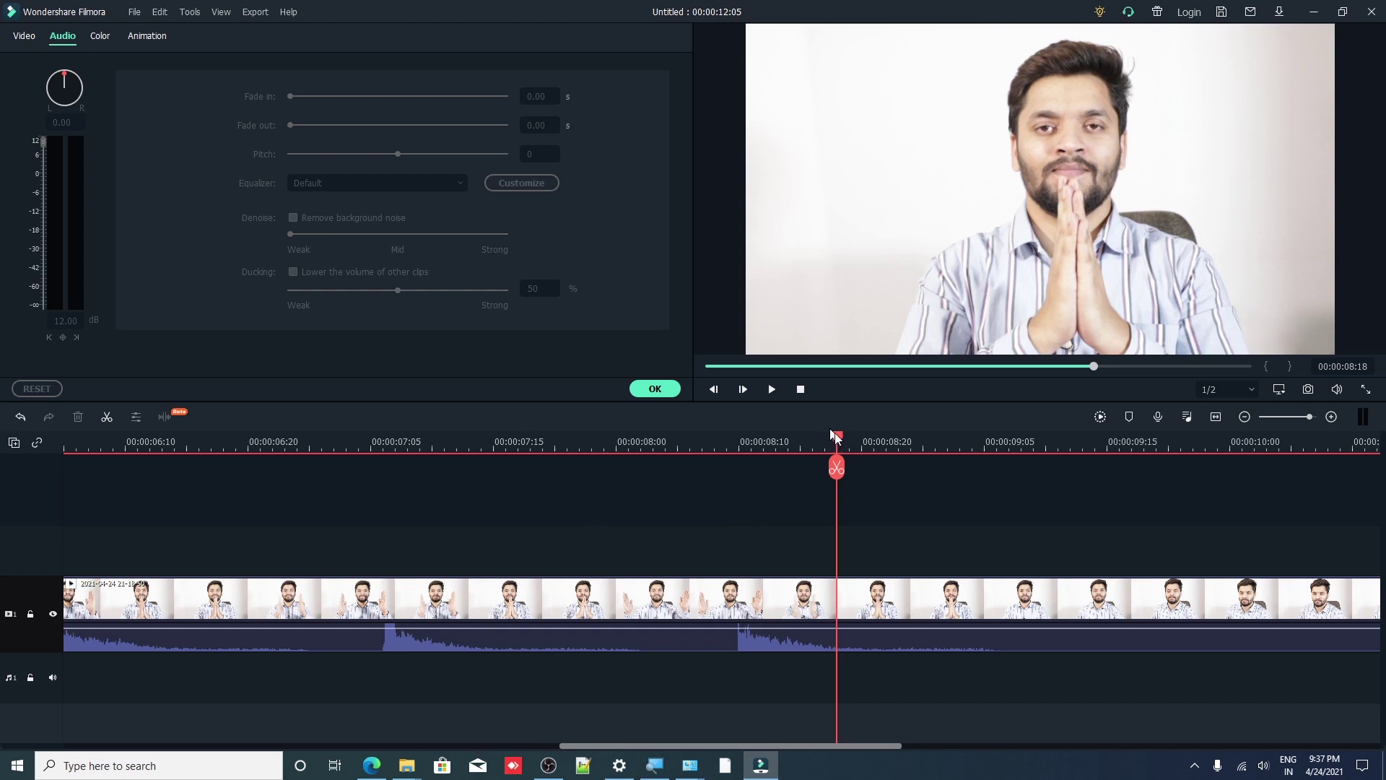
# Scrub the Filmora playhead frame by frame around 00:00:08:09, comparing the sound with the lip movement
pyautogui.moveTo(835, 436); pyautogui.dragTo(790, 444)
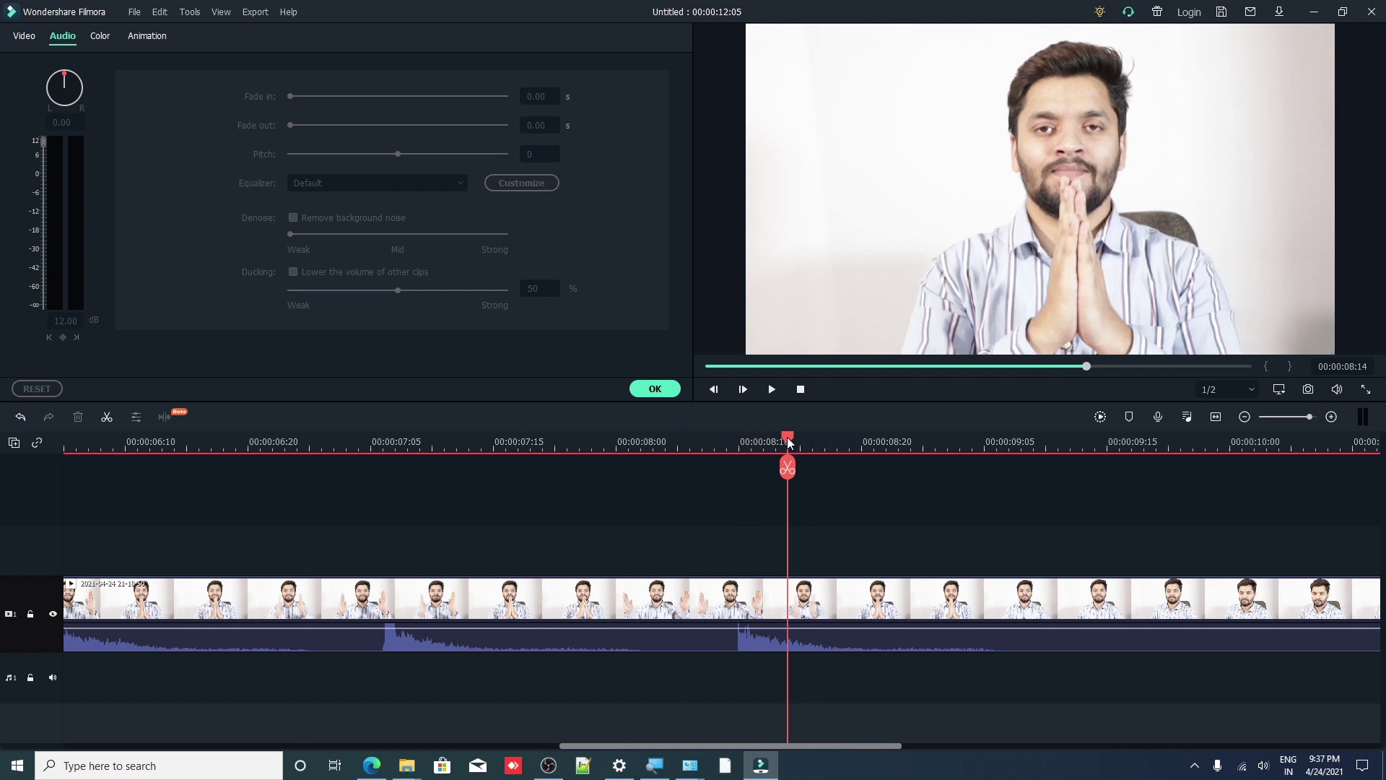
pyautogui.moveTo(789, 442); pyautogui.dragTo(725, 443)
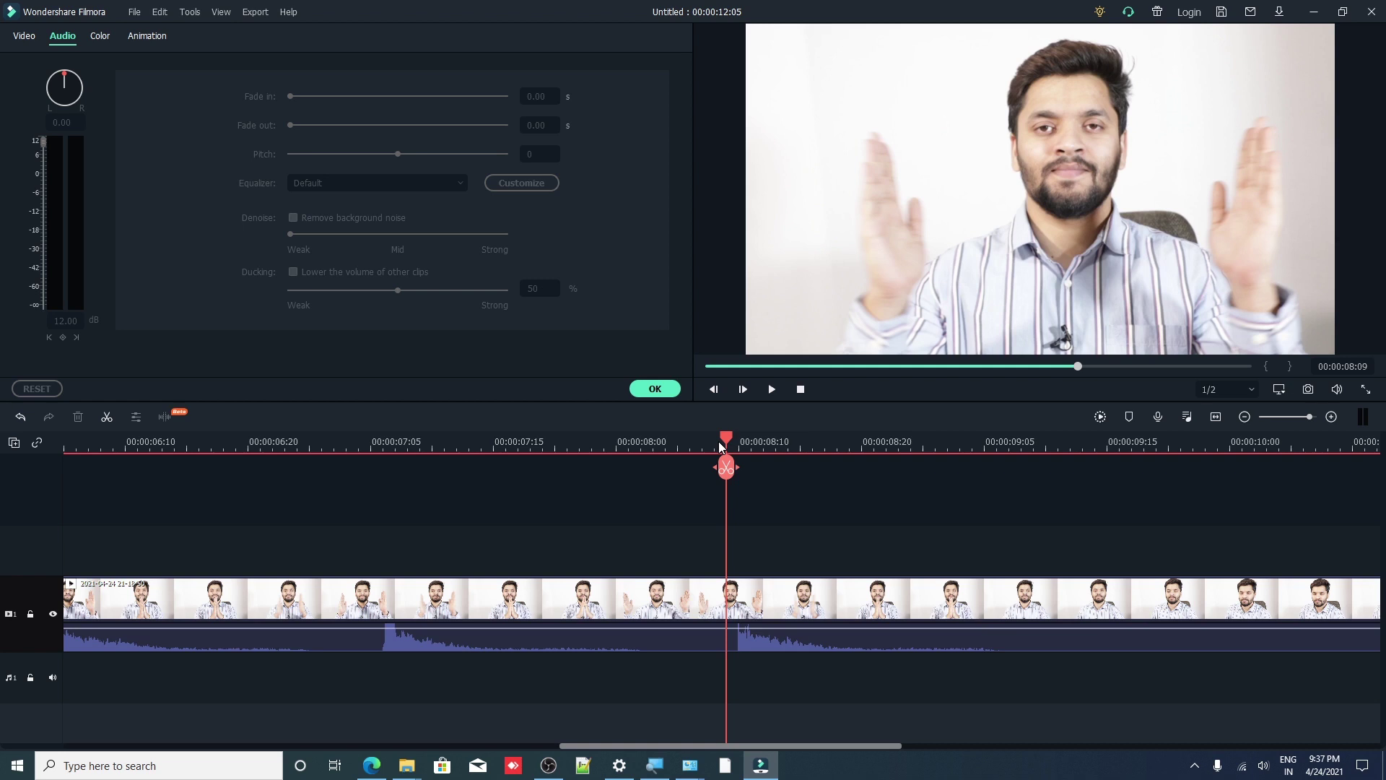
pyautogui.moveTo(718, 441); pyautogui.dragTo(735, 642)
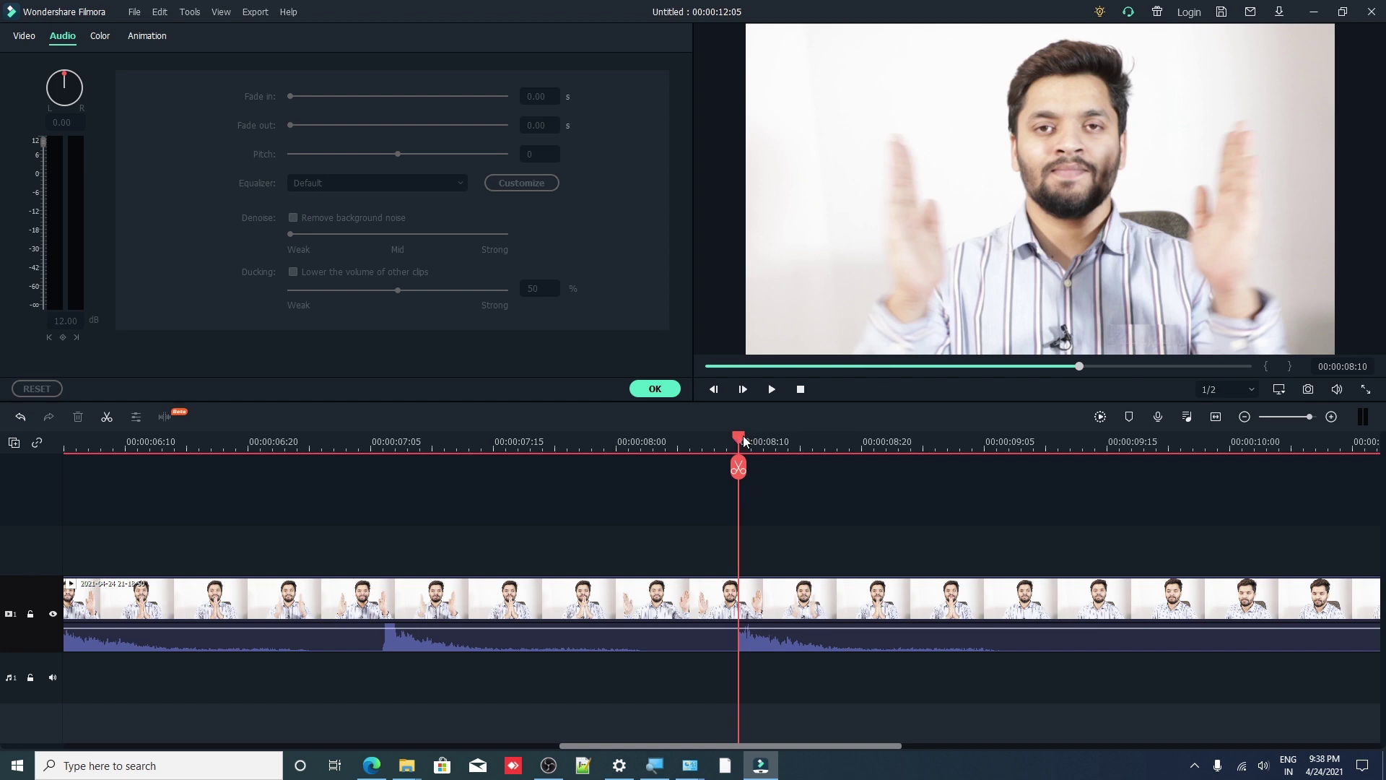
pyautogui.moveTo(745, 441); pyautogui.dragTo(831, 441)
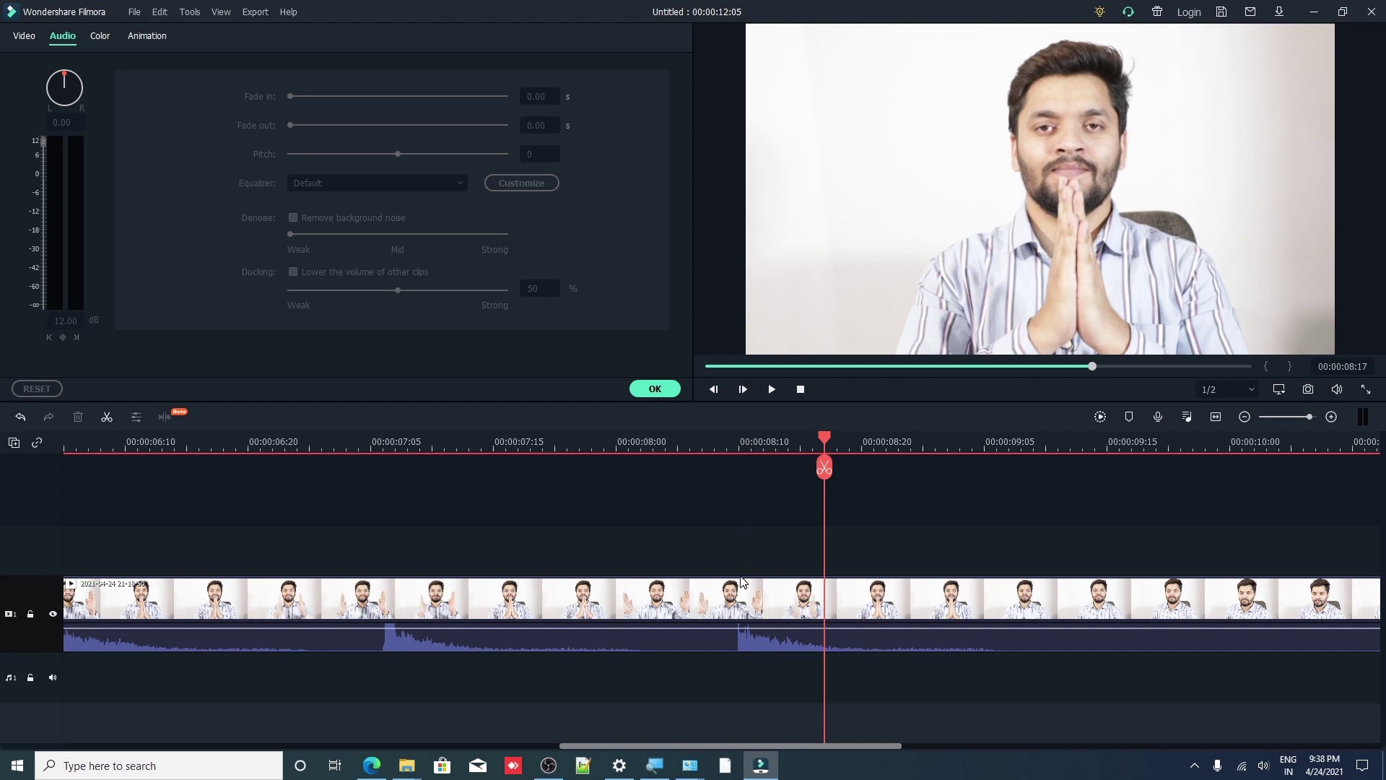
pyautogui.moveTo(822, 435); pyautogui.dragTo(842, 436)
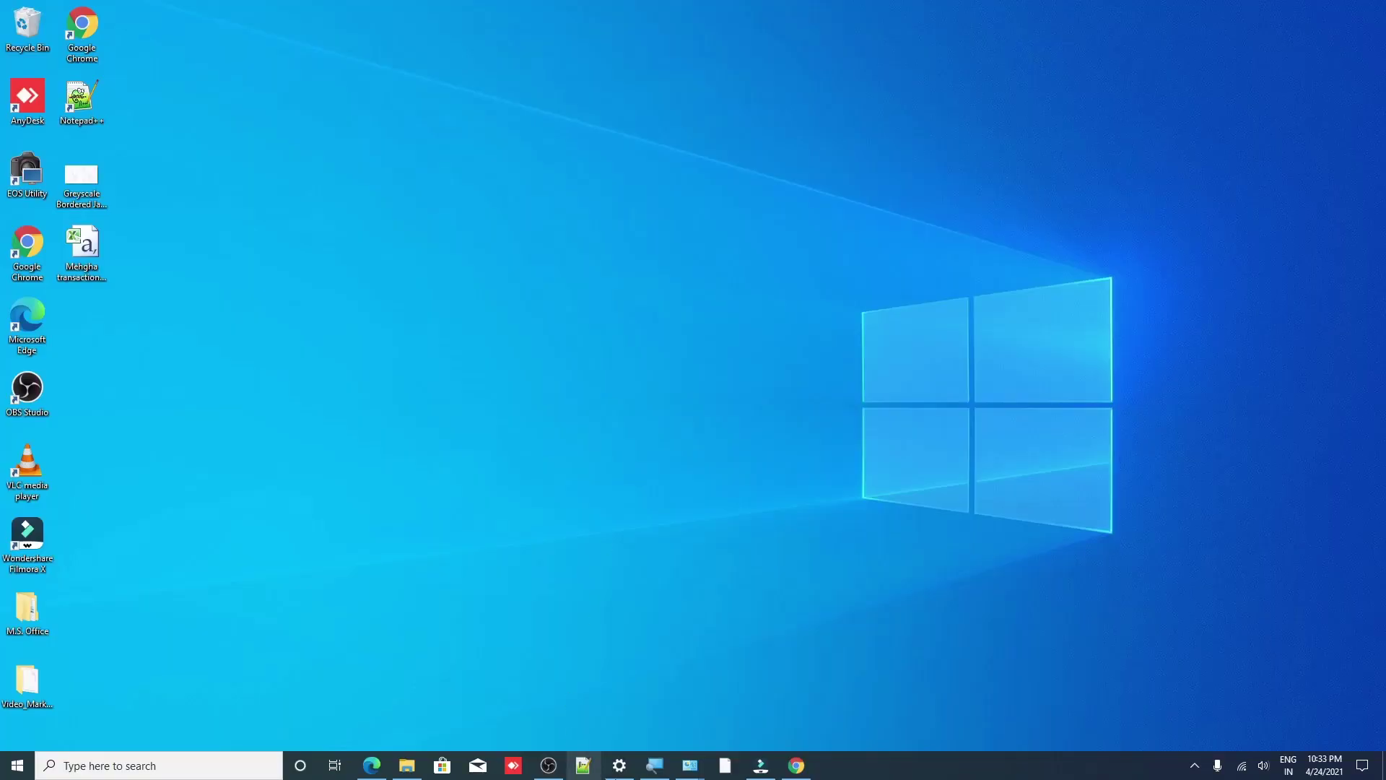
# Search Google in Chrome for 'how many ms in 30 frames'
pyautogui.click(796, 766)
pyautogui.click(571, 302)
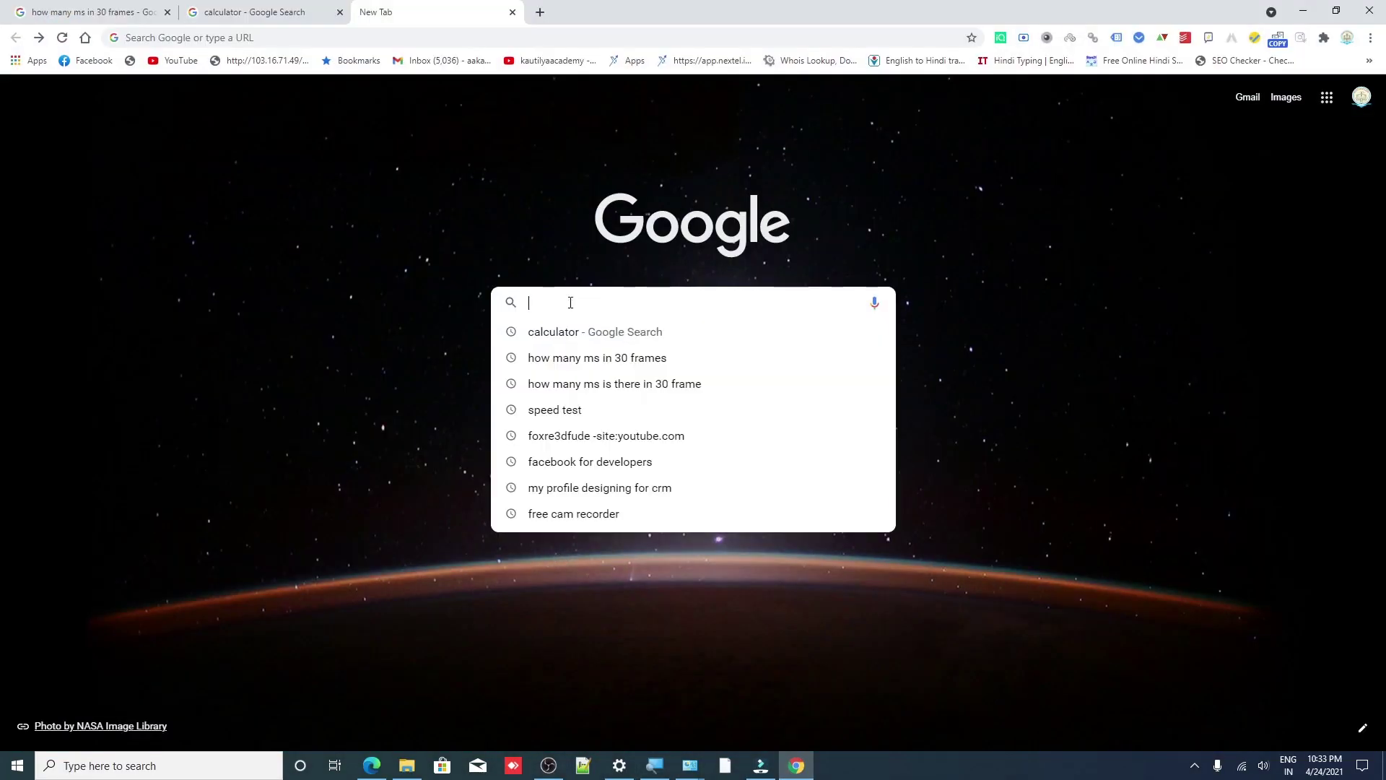
pyautogui.write('how')
pyautogui.press('Tab')
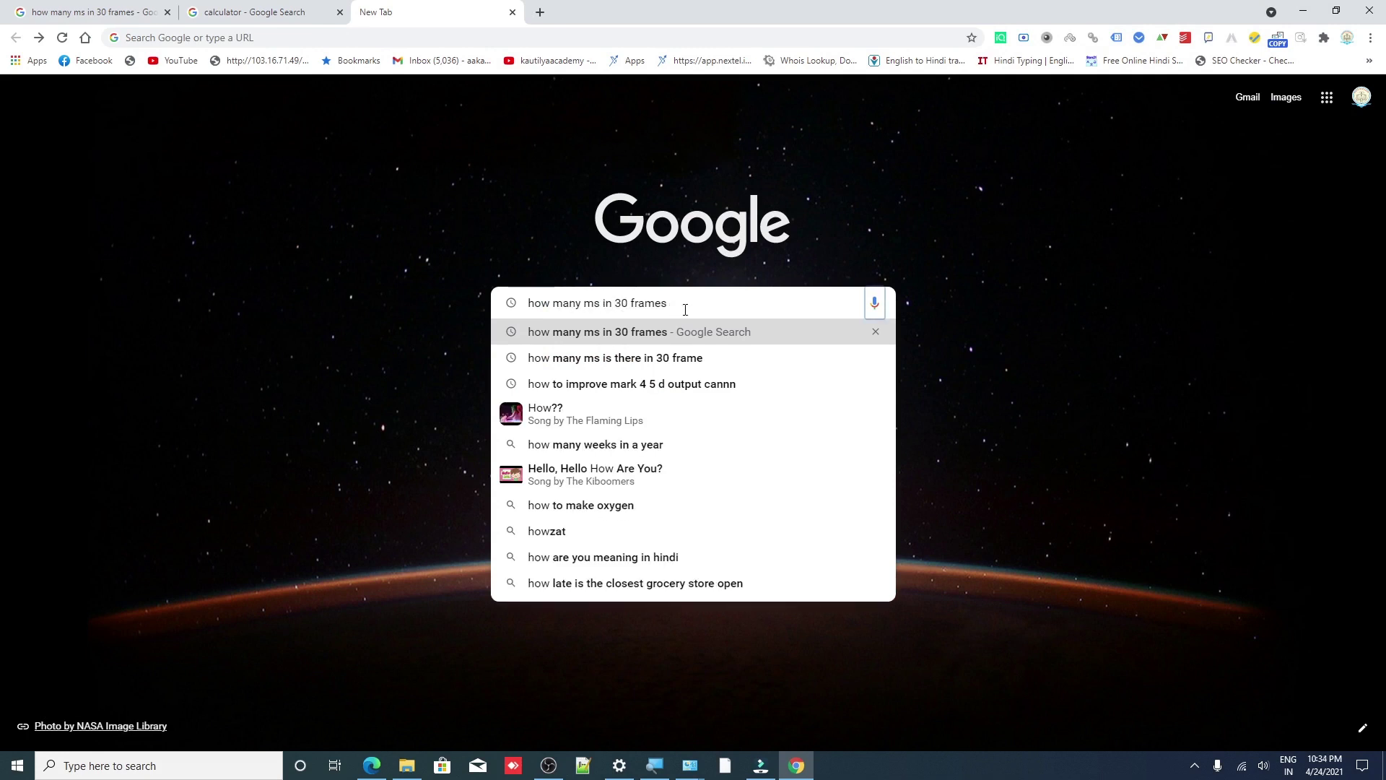
pyautogui.press('Return')
# Highlight the 33.3 milliseconds answer, then switch to the calculator results tab
pyautogui.click(50, 12)
pyautogui.moveTo(143, 240); pyautogui.dragTo(317, 233)
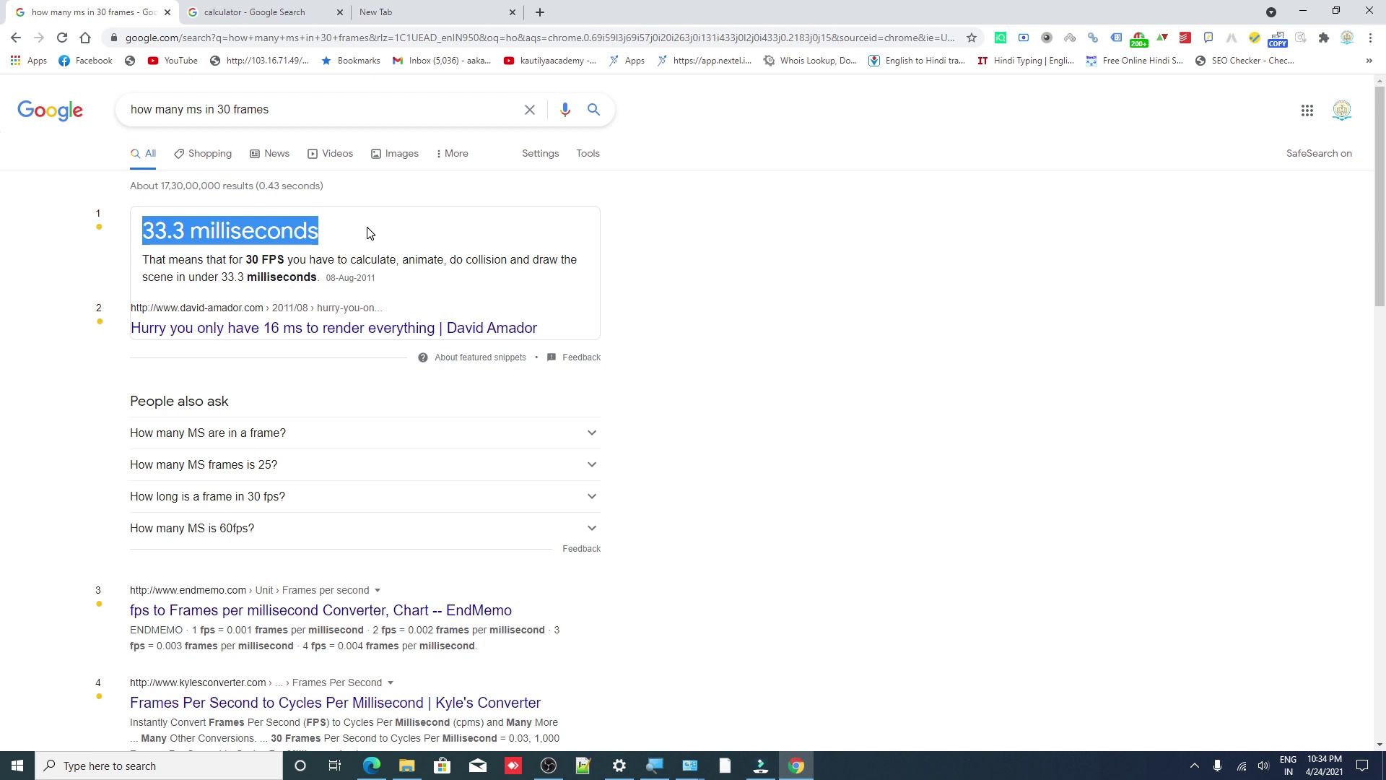
pyautogui.click(201, 12)
# Calculate 33.3 × 8 on the Google calculator and select the 266.4 result
pyautogui.doubleClick(503, 375)
pyautogui.click(433, 406)
pyautogui.click(497, 382)
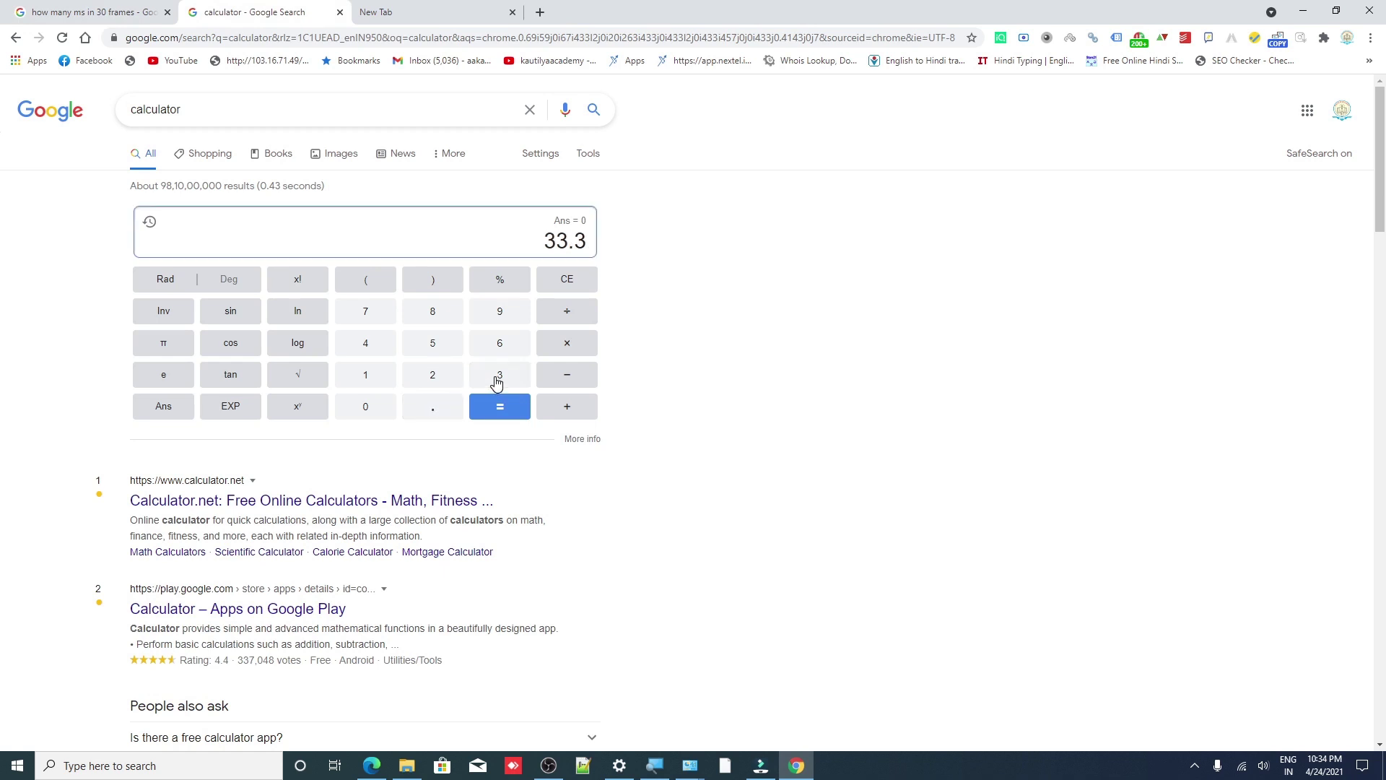
pyautogui.click(558, 345)
pyautogui.click(431, 316)
pyautogui.click(498, 408)
pyautogui.moveTo(518, 227); pyautogui.dragTo(598, 249)
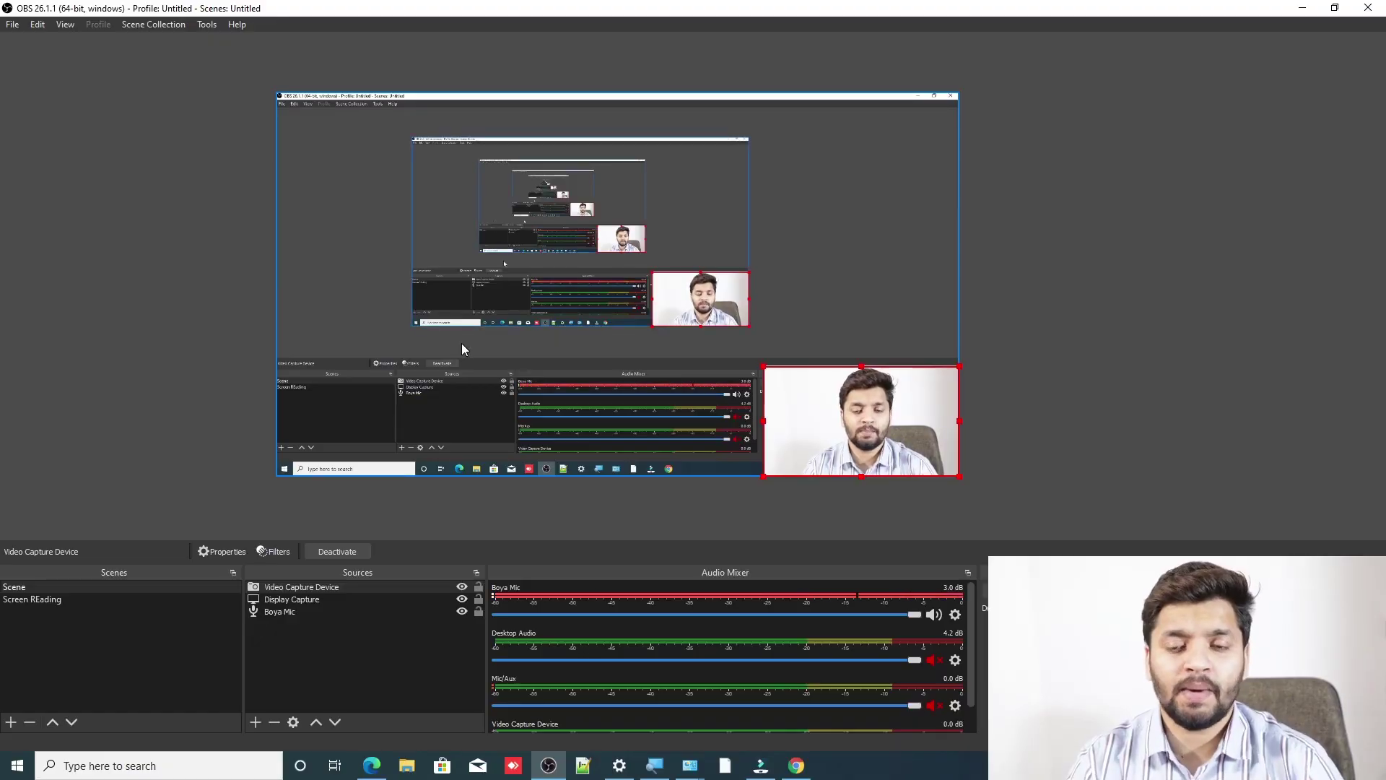
pyautogui.doubleClick(293, 587)
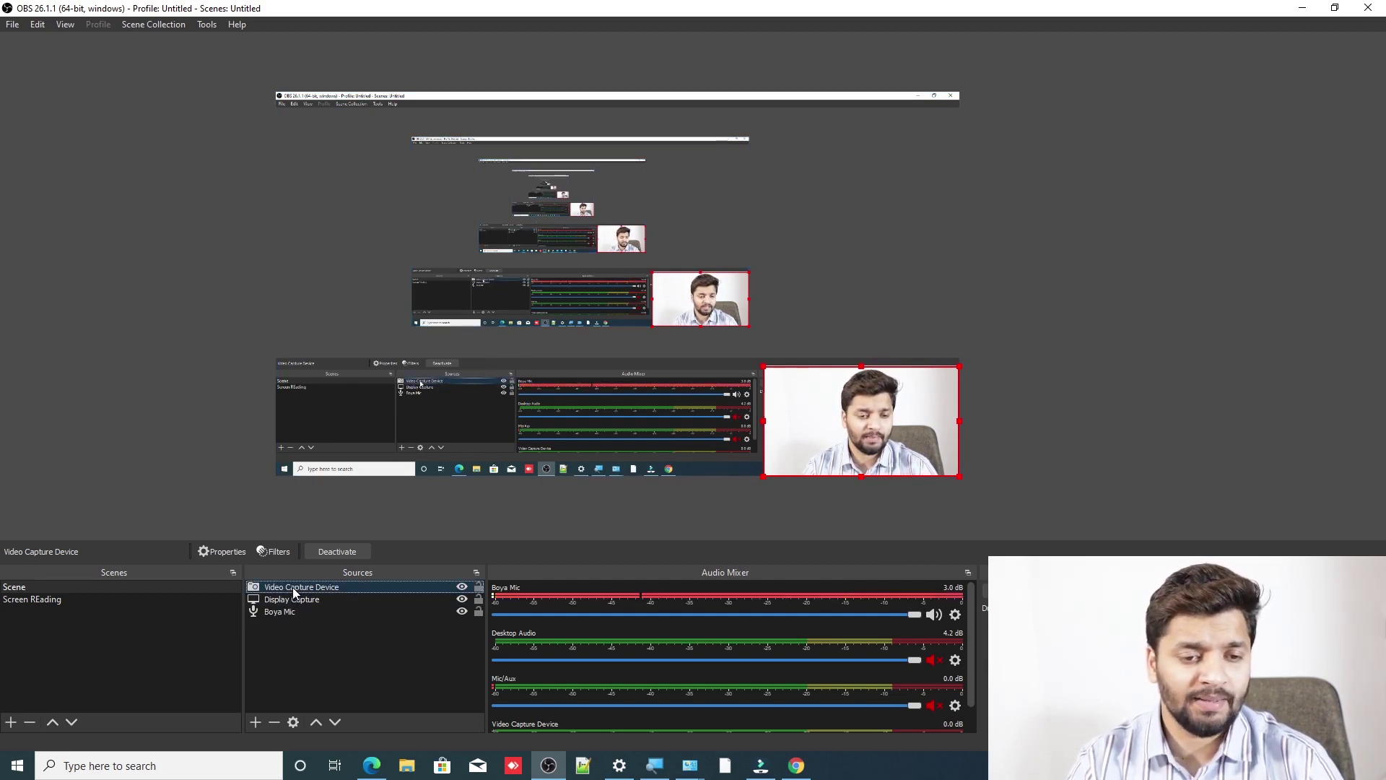
pyautogui.scroll(-2, 550, 505)
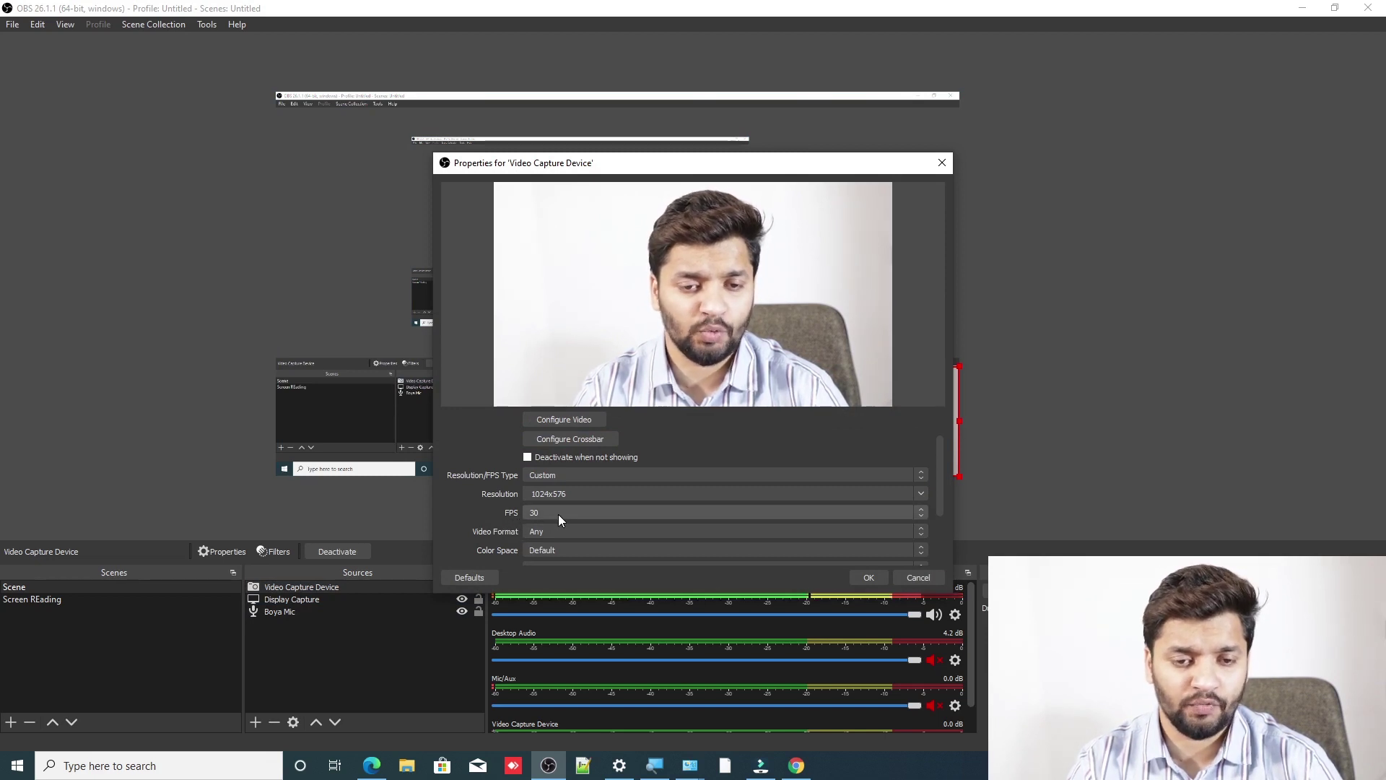
pyautogui.scroll(2, 941, 486)
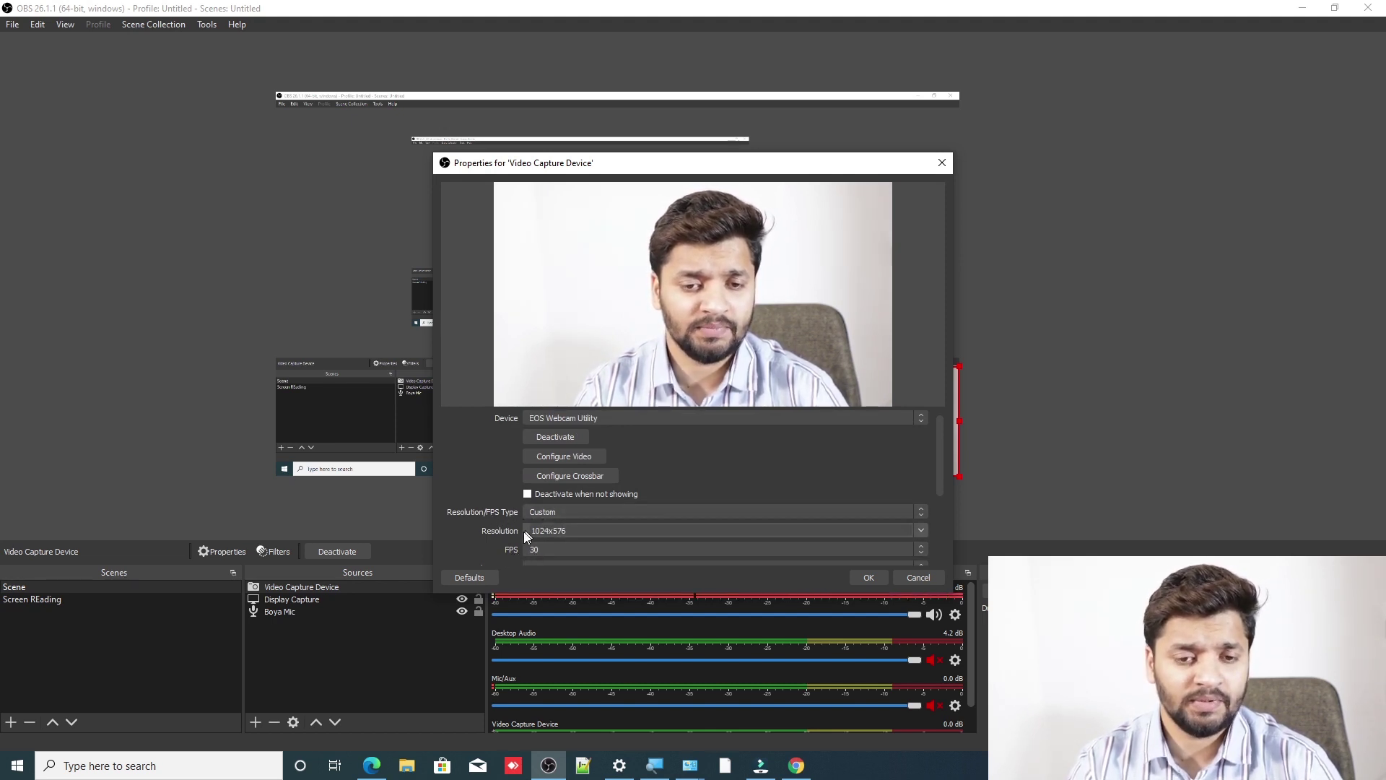
pyautogui.click(878, 547)
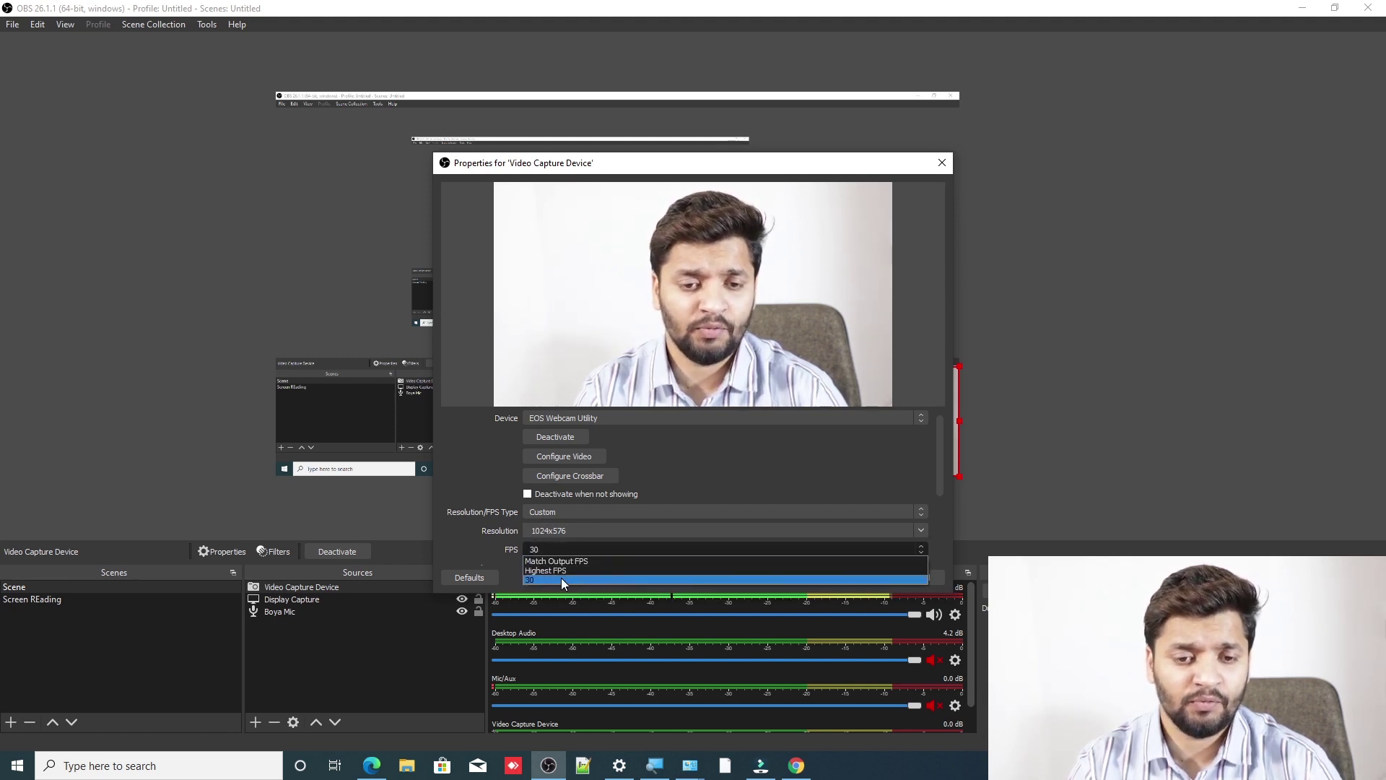
pyautogui.click(473, 543)
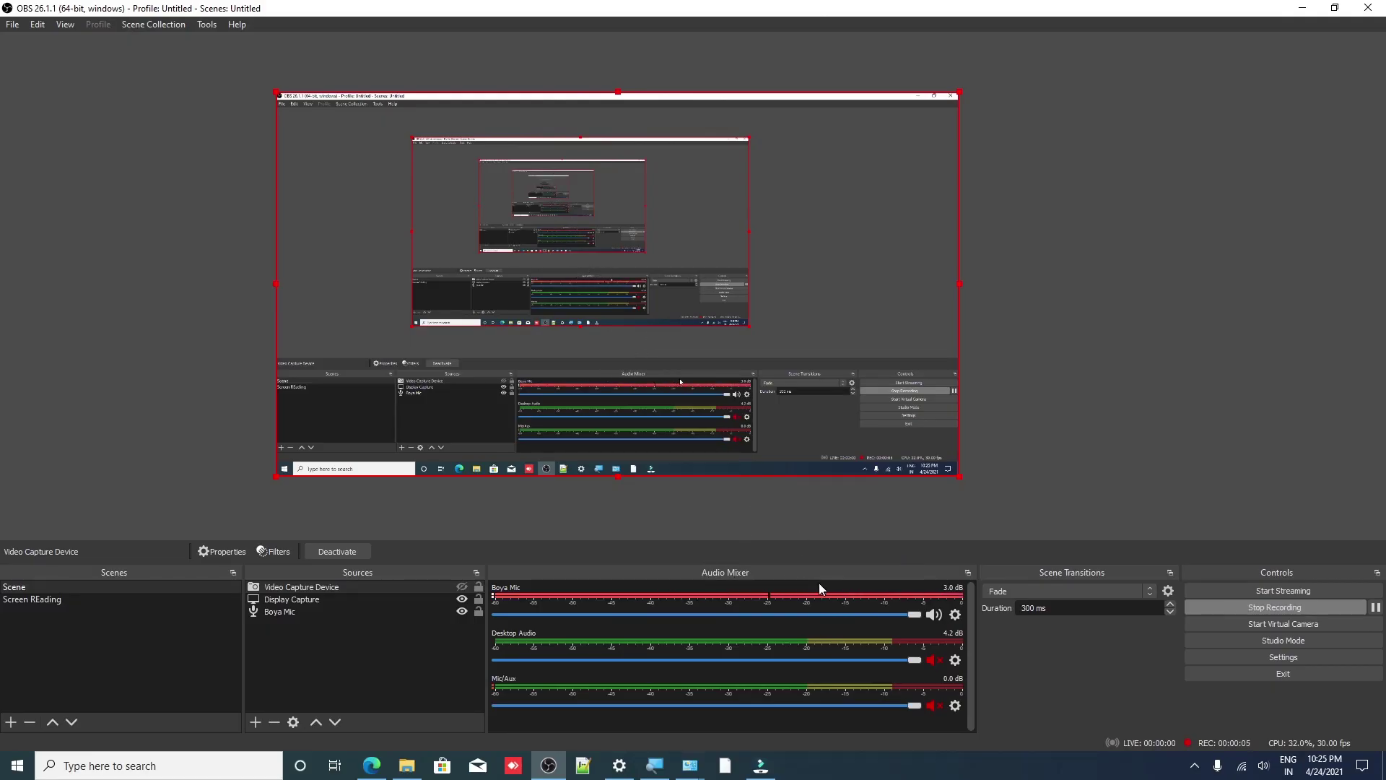
# Set the Boya Mic's Sync Offset to 266 ms in Advanced Audio Properties
pyautogui.click(957, 618)
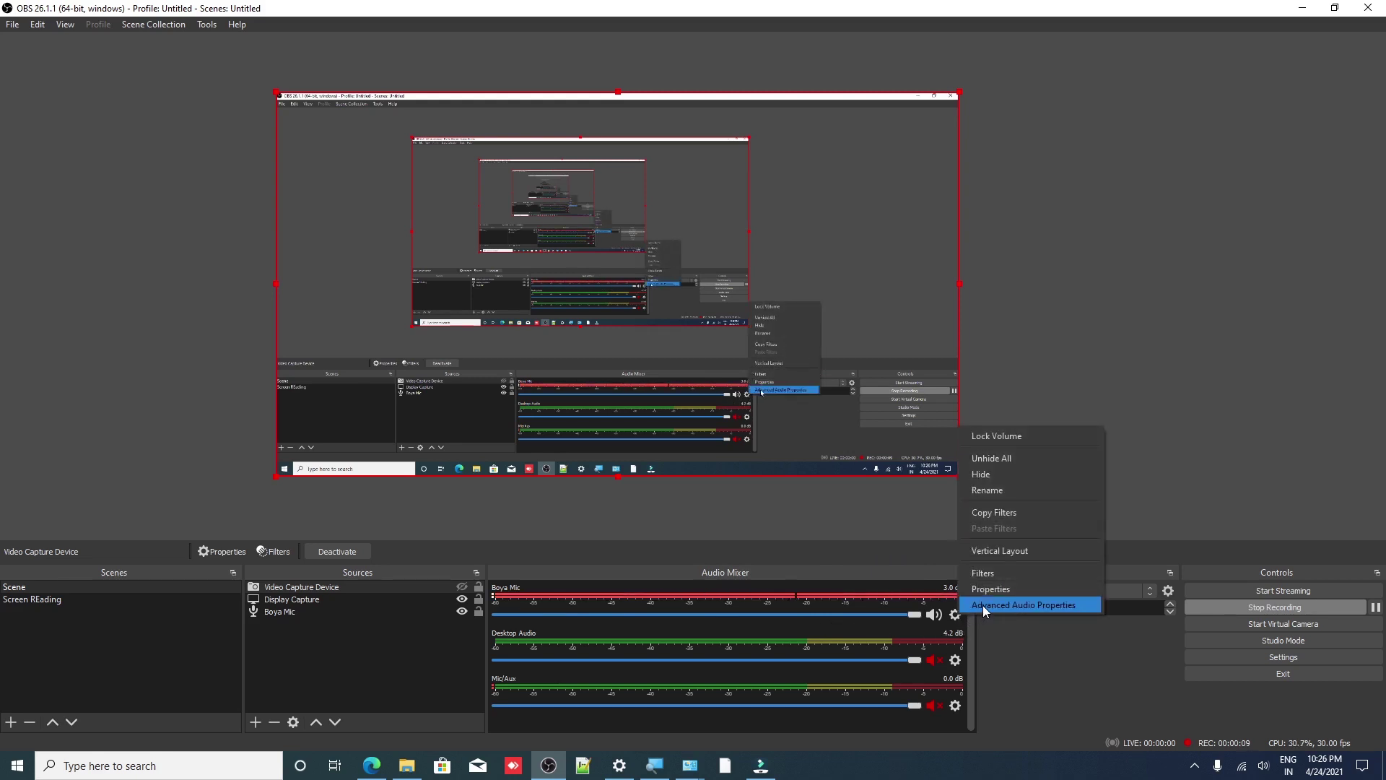
pyautogui.click(985, 607)
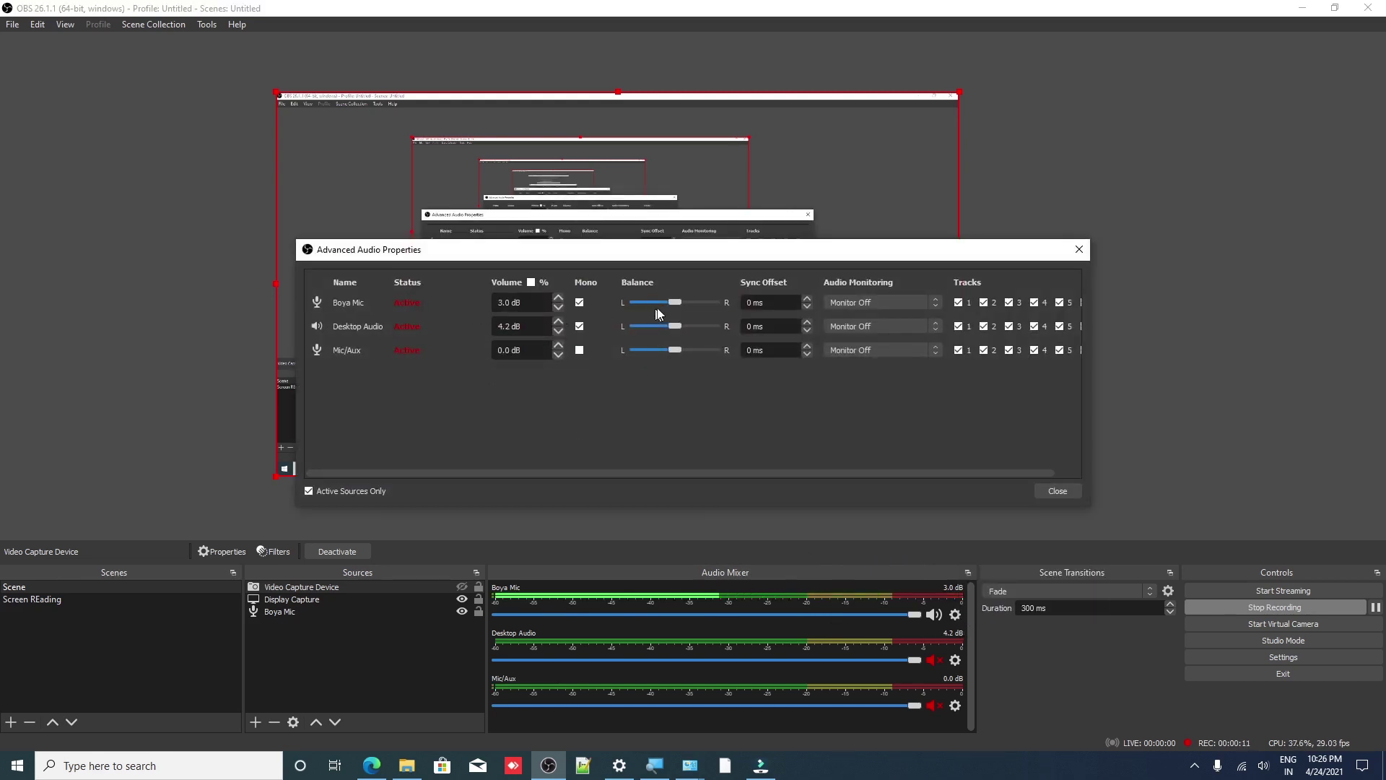
pyautogui.click(751, 302)
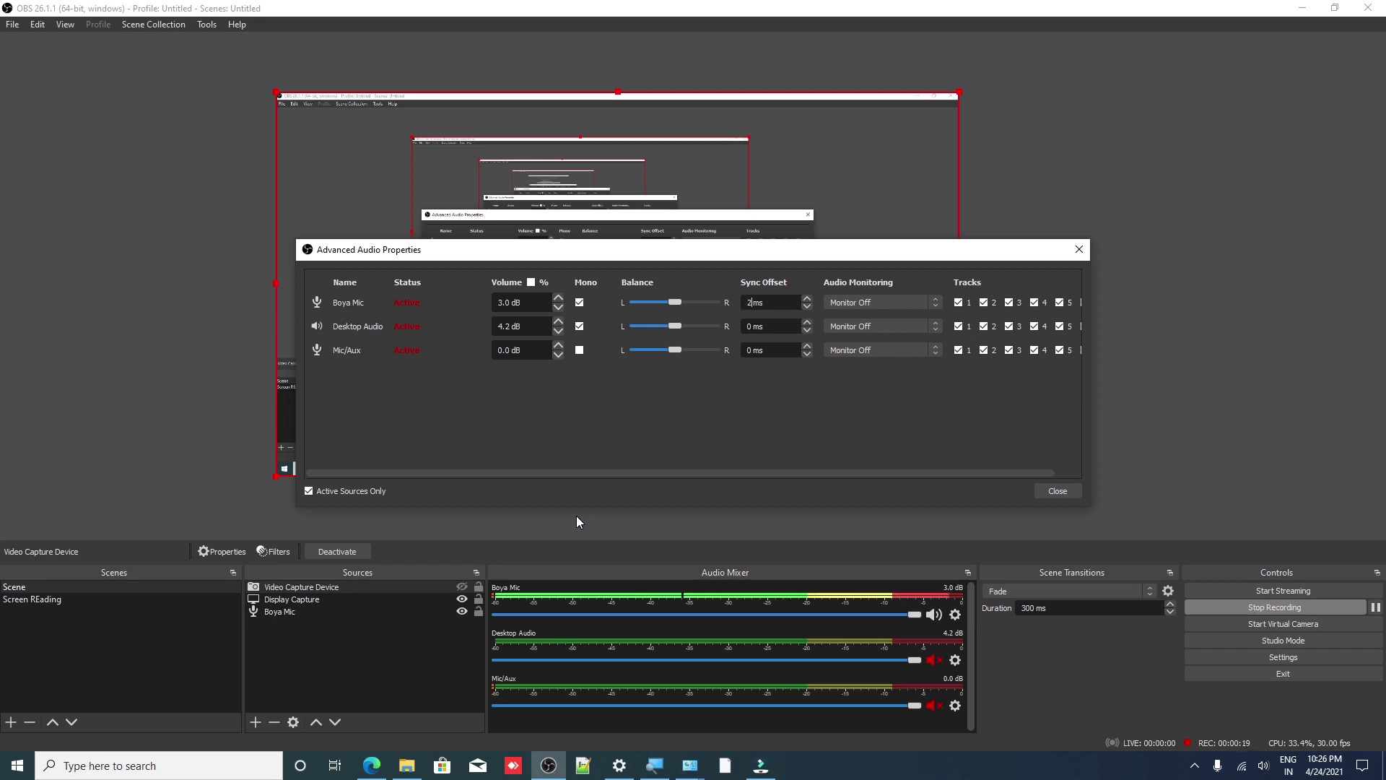
pyautogui.write('66')
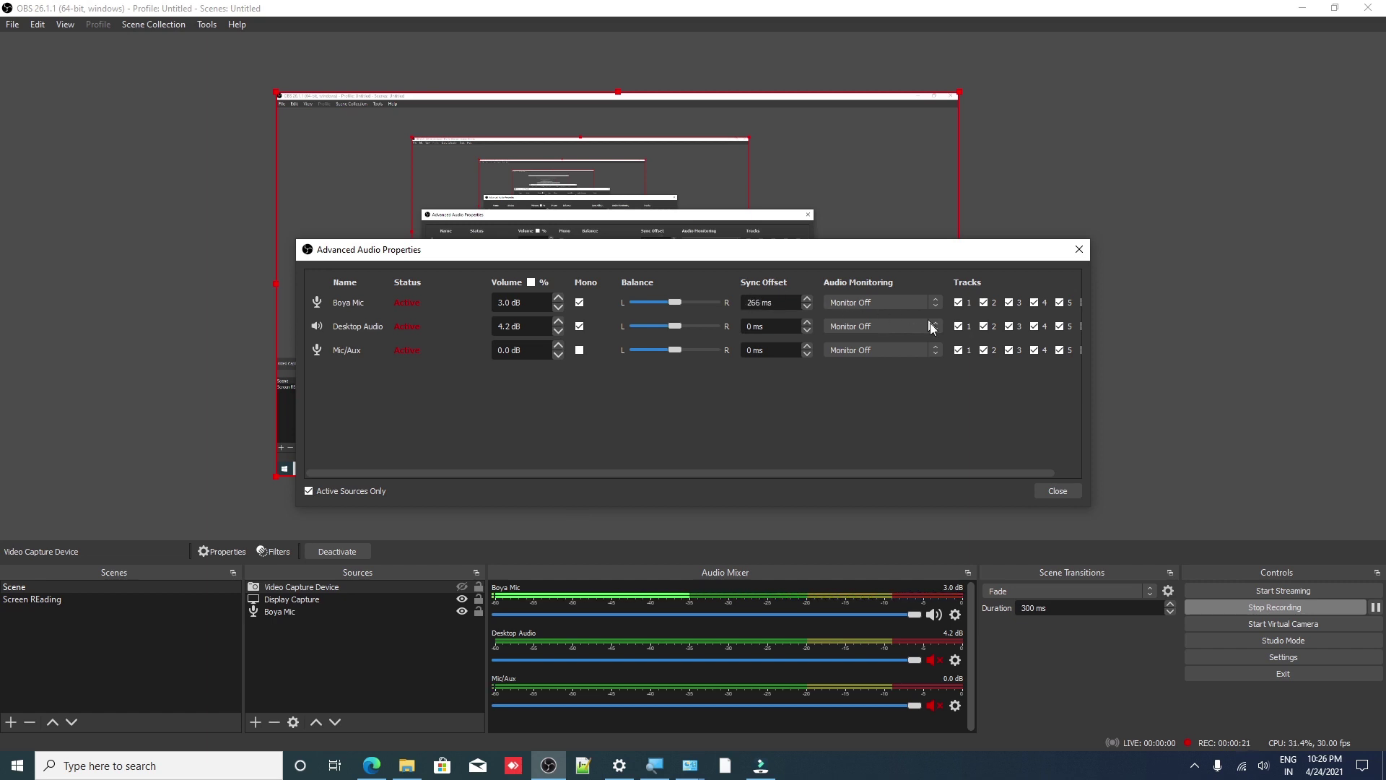
pyautogui.click(1055, 489)
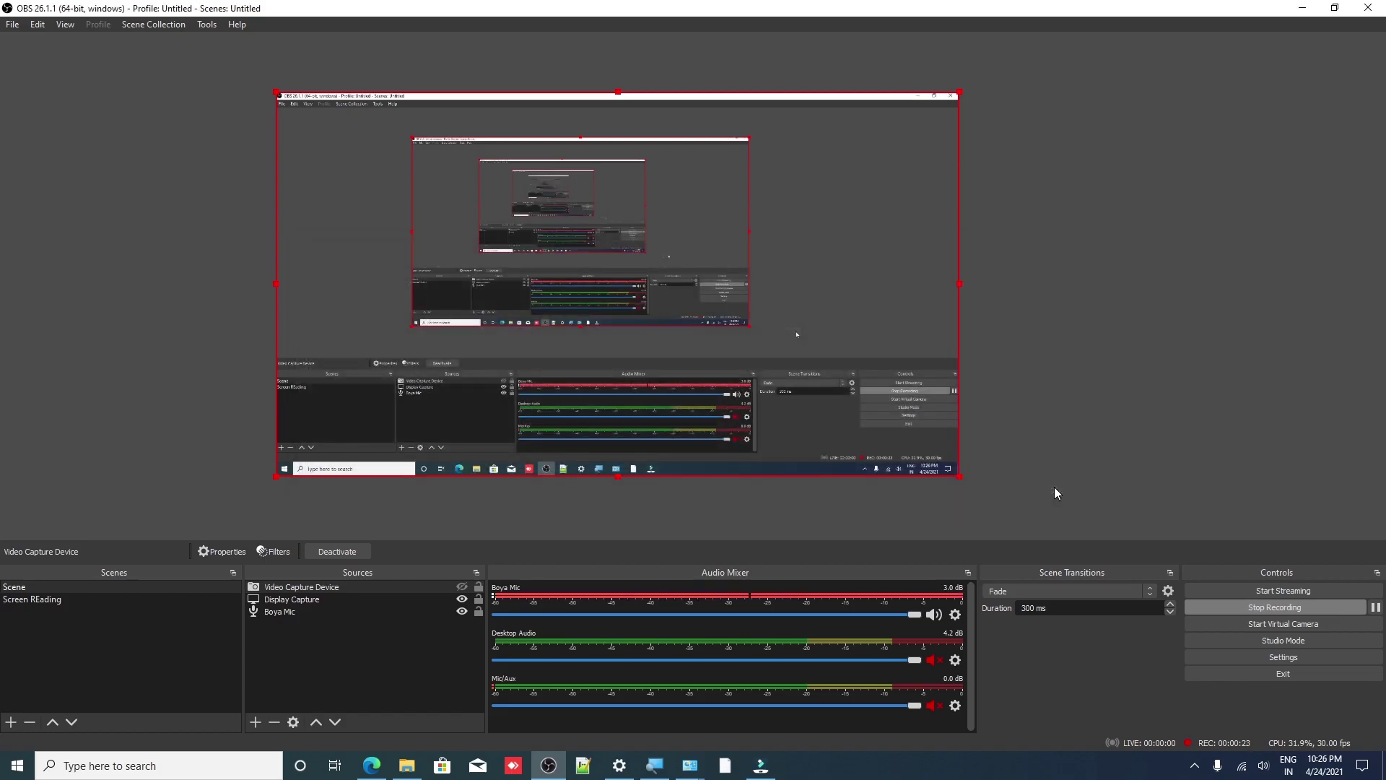